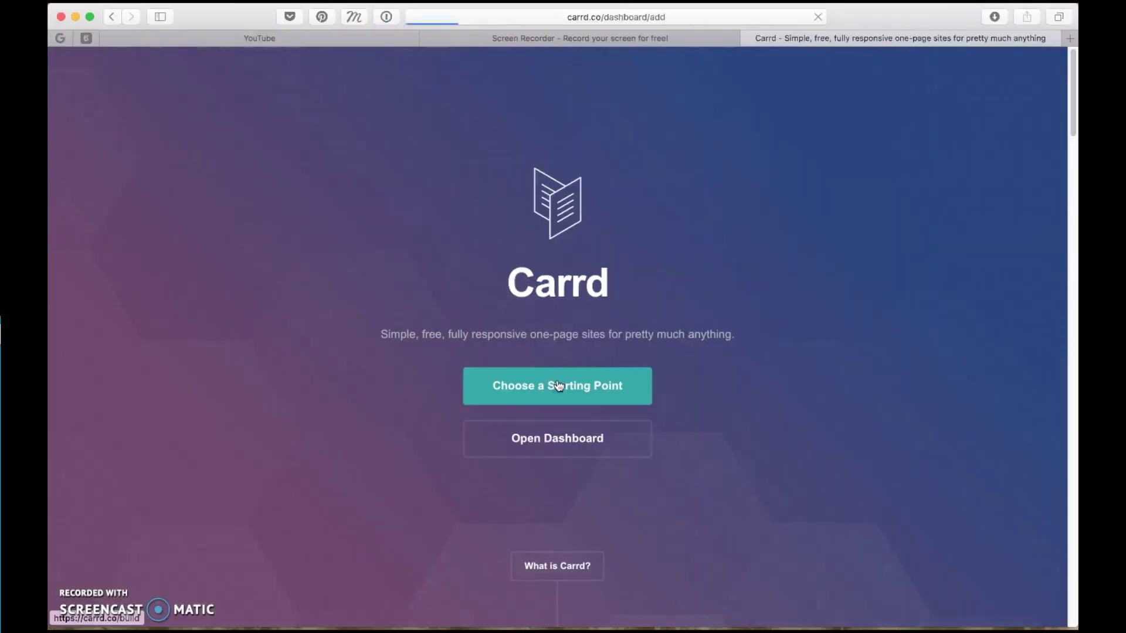
- Start a new Carrd site by going to the starting-template chooser
left_click(557, 385)
- Filter the starting-point templates to the Landing category
left_click(561, 273)
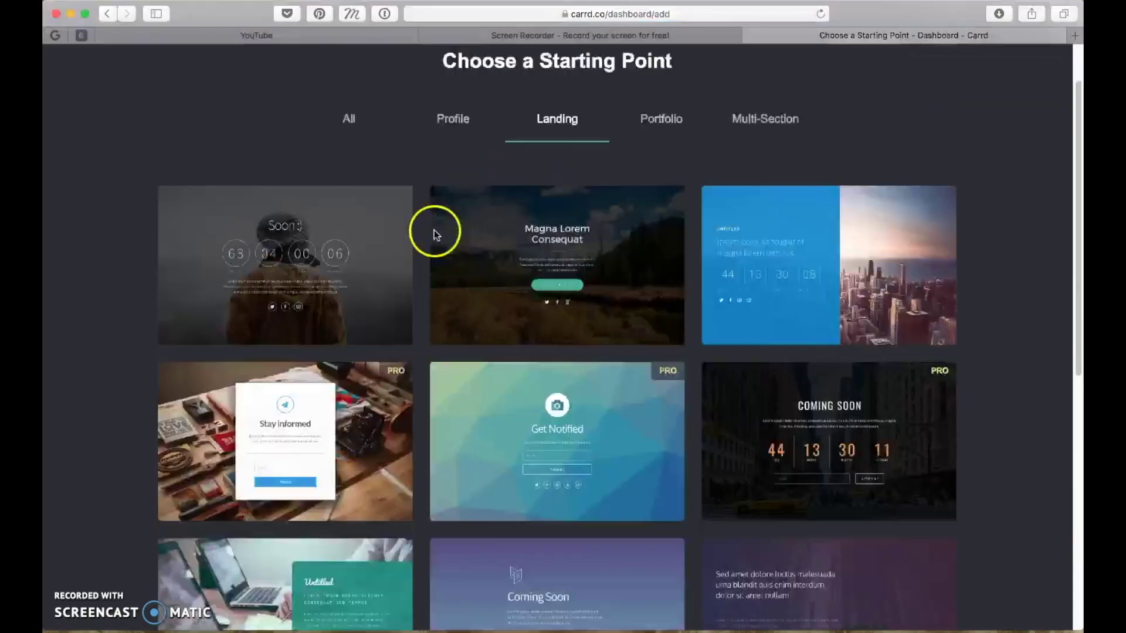
- Create a site from the Get Notified template and open its page background settings
scroll(434, 230, "down", 2)
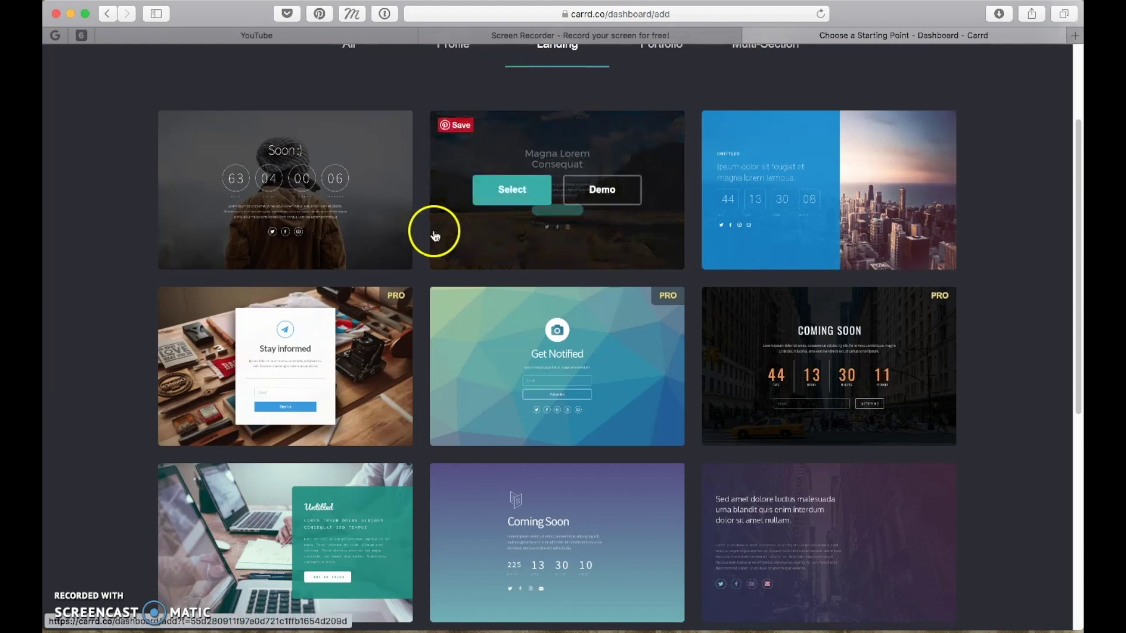
scroll(423, 227, "down", 5)
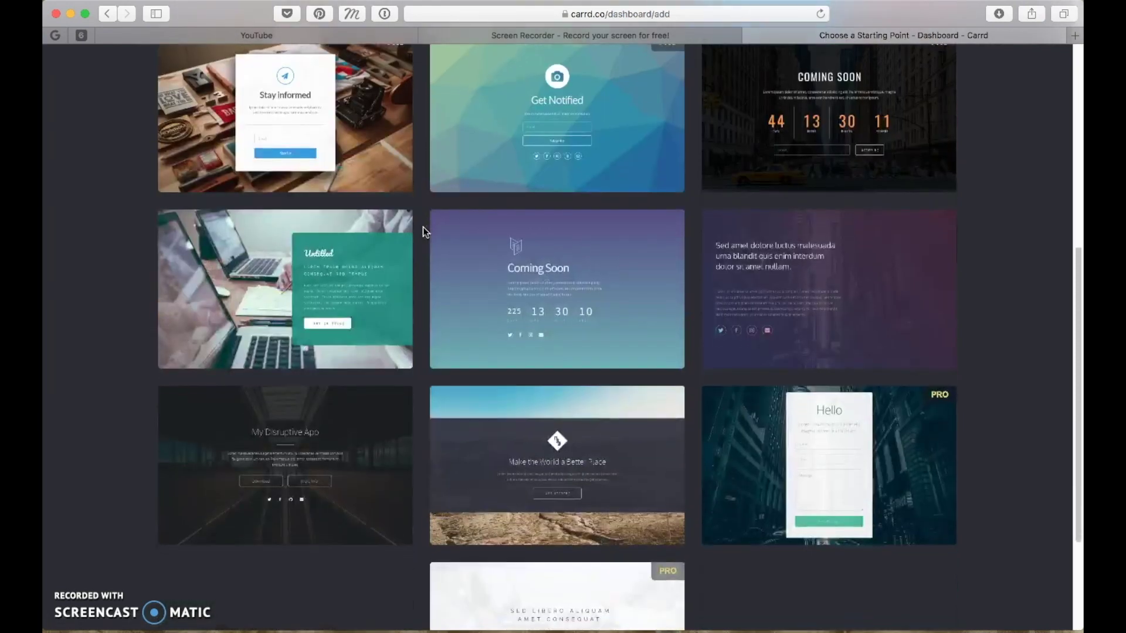
scroll(423, 227, "down", 1)
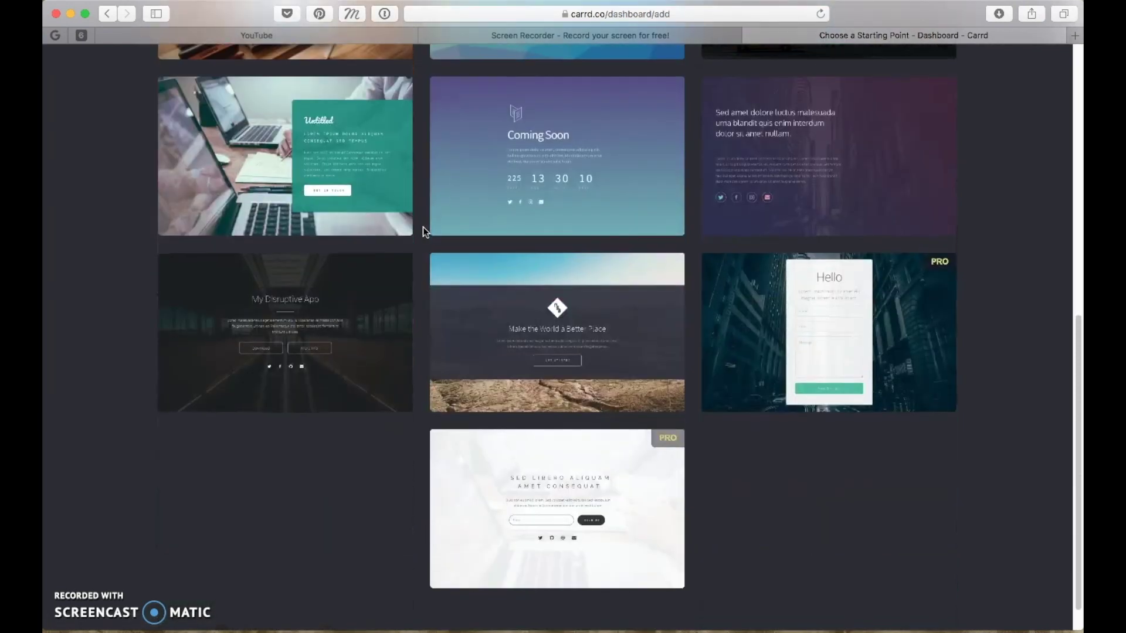
scroll(423, 227, "down", 1)
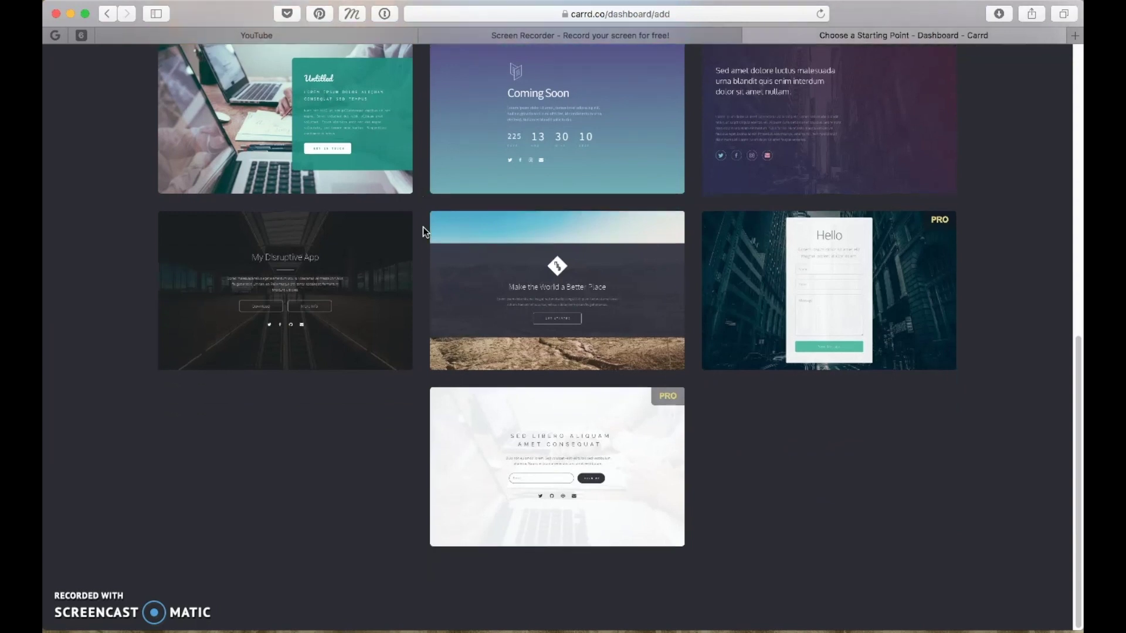
scroll(423, 227, "up", 6)
mouse_move(495, 302)
left_click(508, 352)
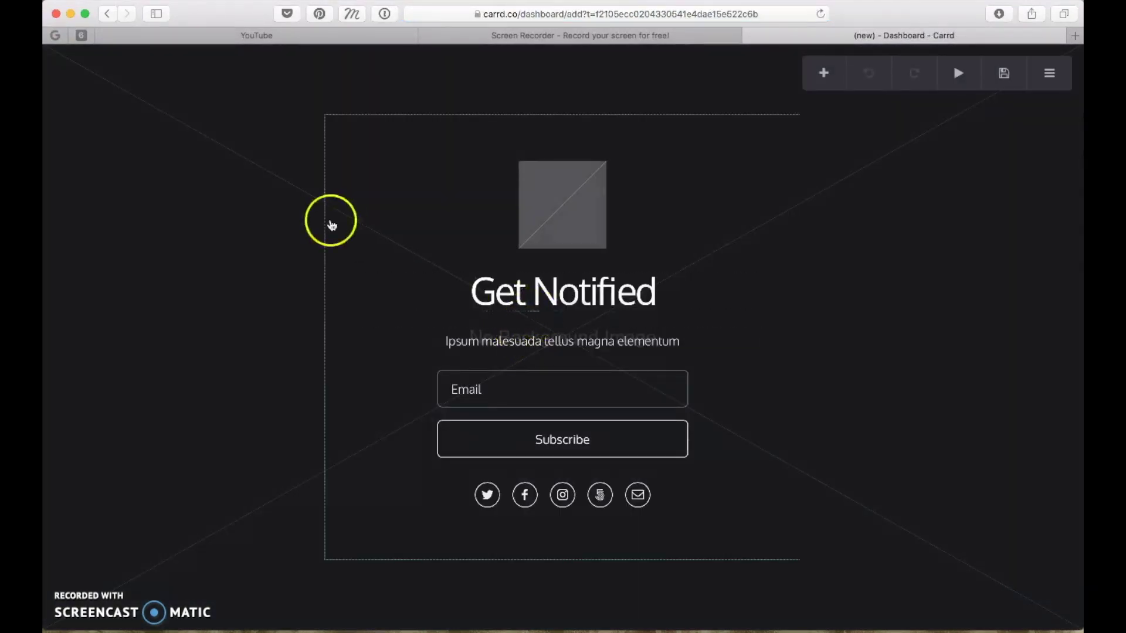
left_click(211, 193)
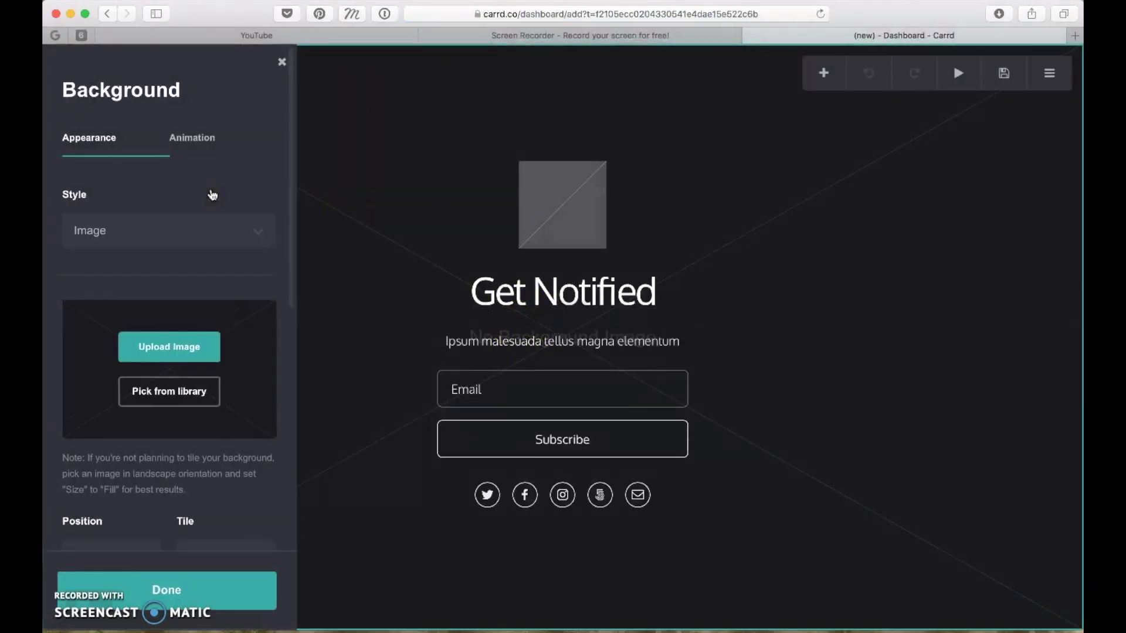
- Copy the Peter River blue colour code from flatuicolors.com in a new tab
key("super+t")
type("flat")
key("Return")
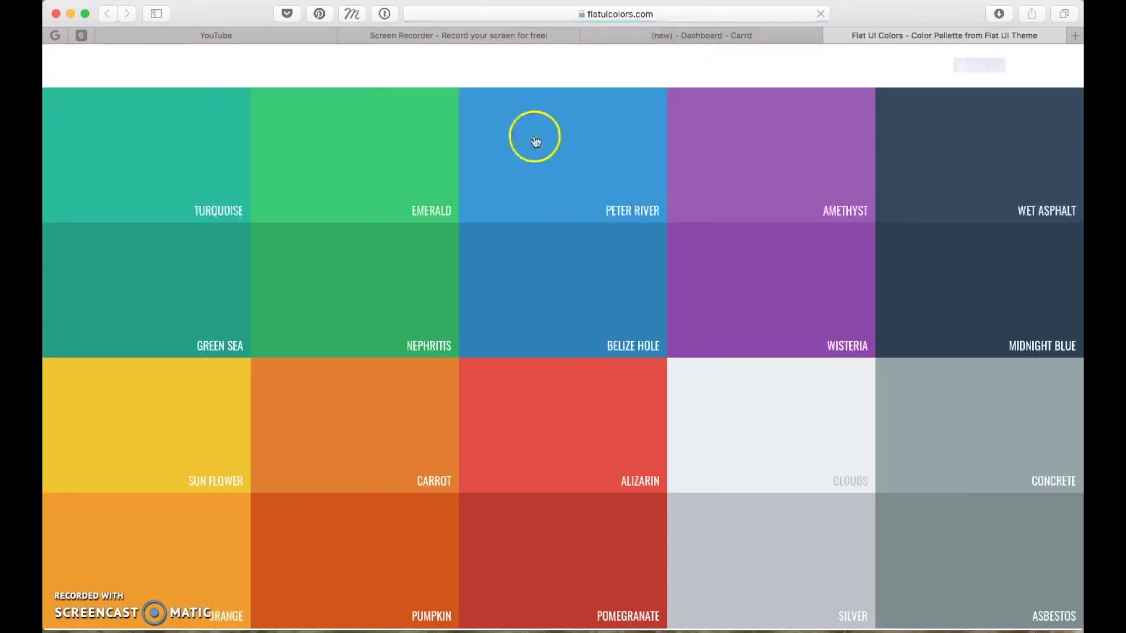
left_click(538, 143)
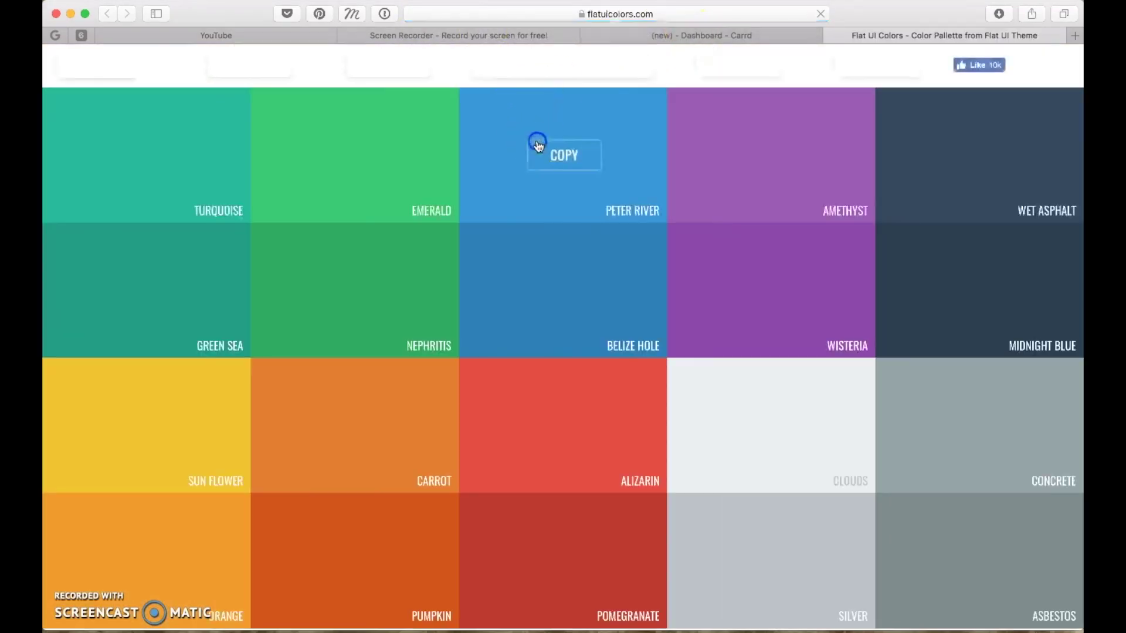
left_click(567, 152)
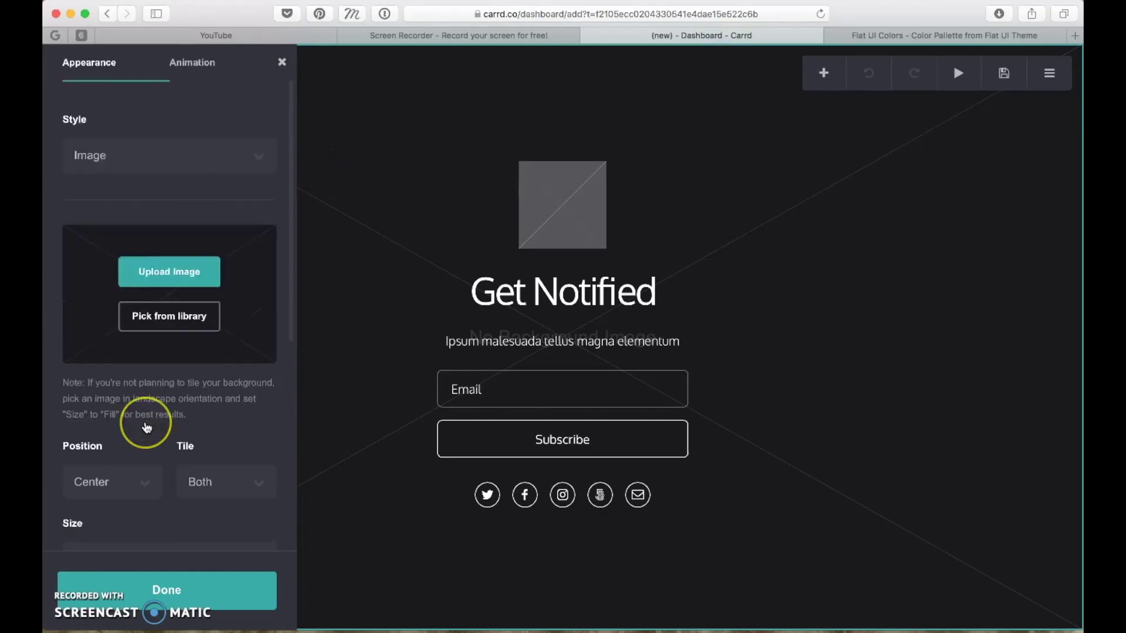
scroll(145, 427, "down", 3)
- Switch the background style from image to a solid #3498DB Peter River blue colour
scroll(150, 425, "down", 1)
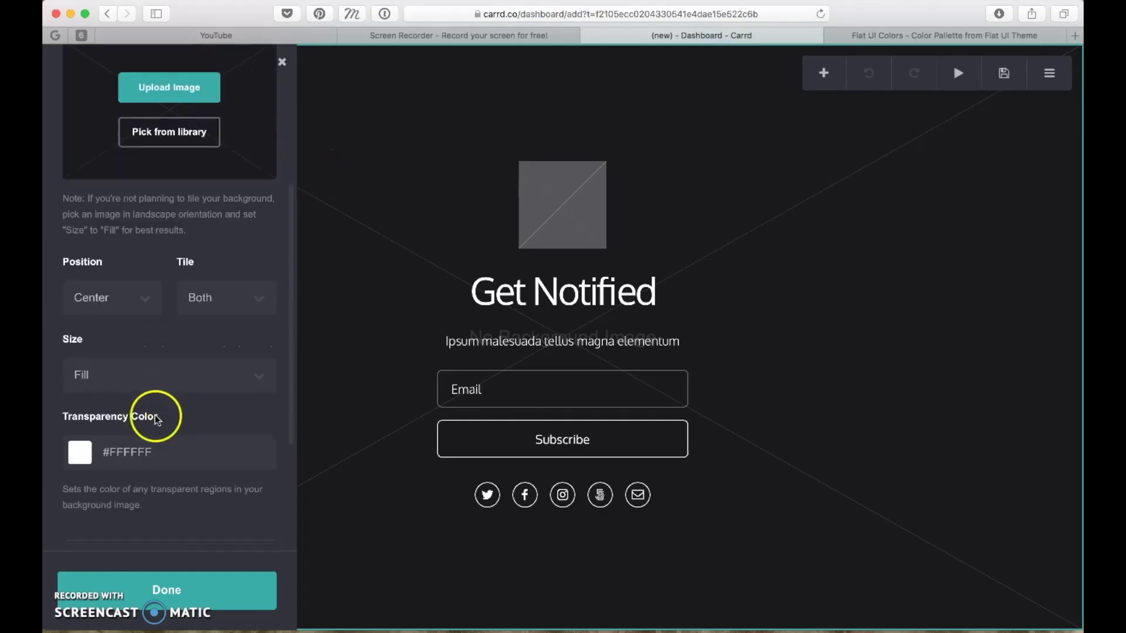
left_click(76, 382)
left_click(87, 330)
scroll(86, 329, "up", 5)
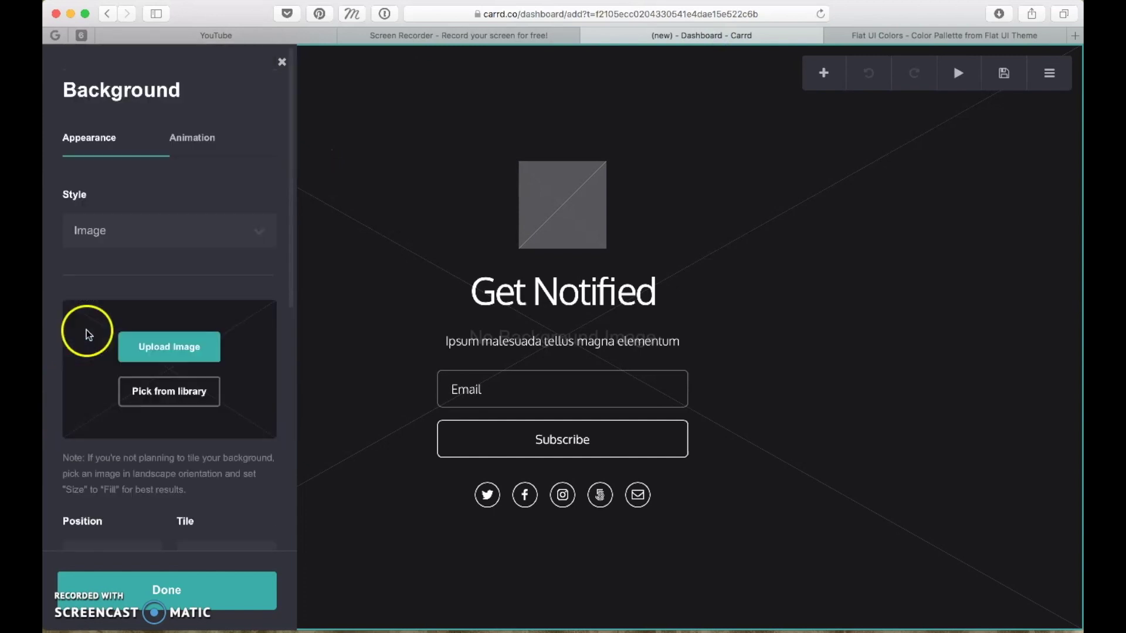
left_click(132, 227)
left_click(135, 203)
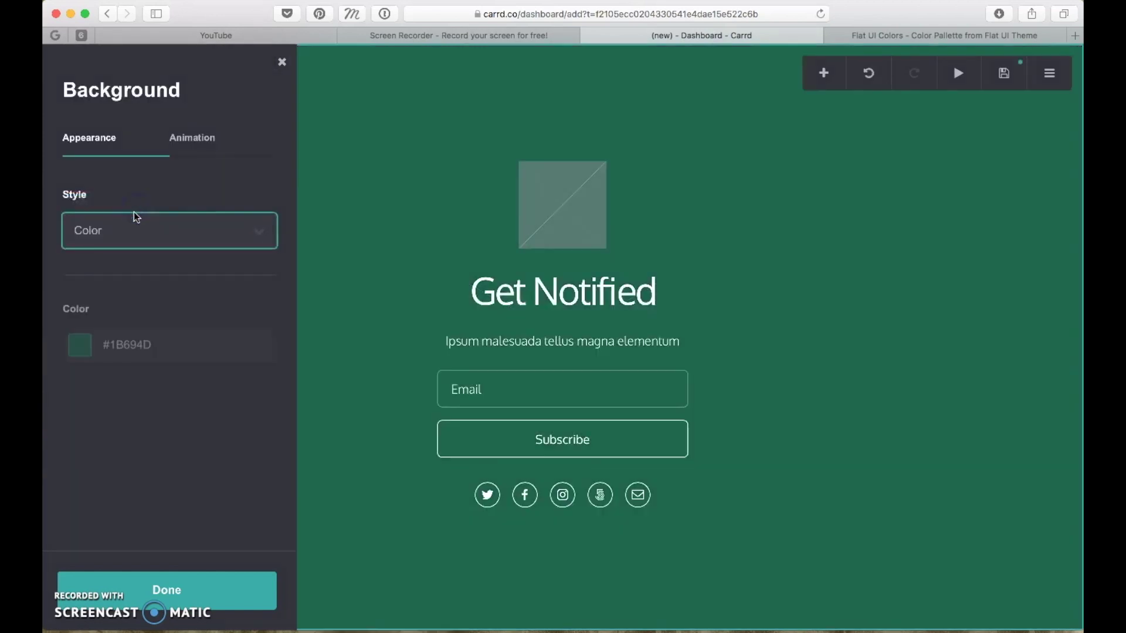
left_click(80, 345)
key("super+v")
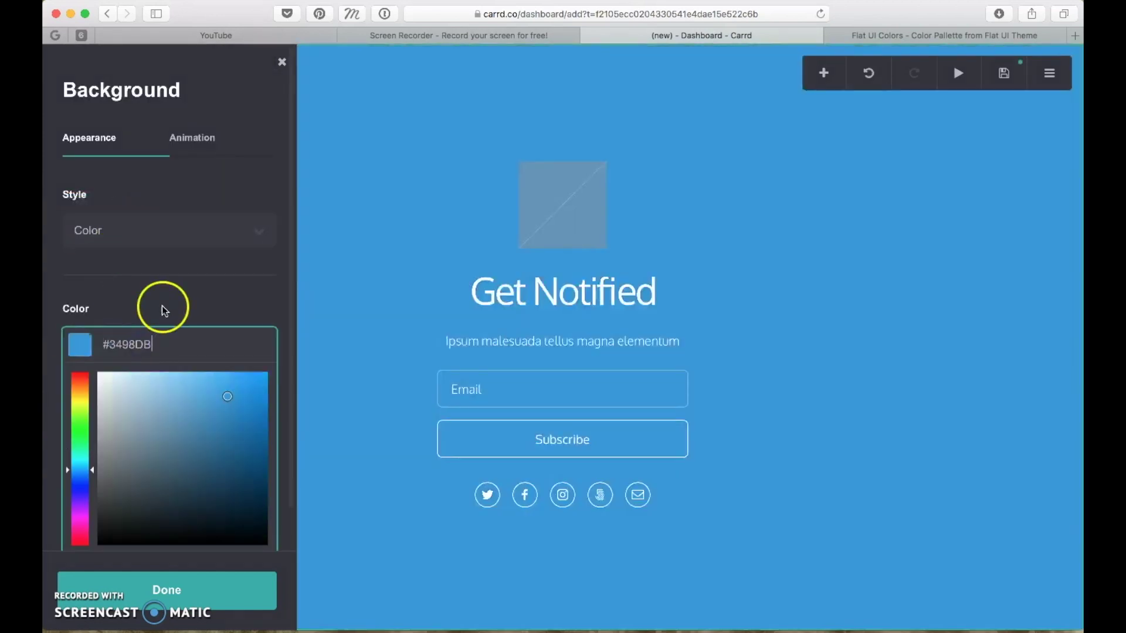
left_click(164, 308)
left_click(206, 587)
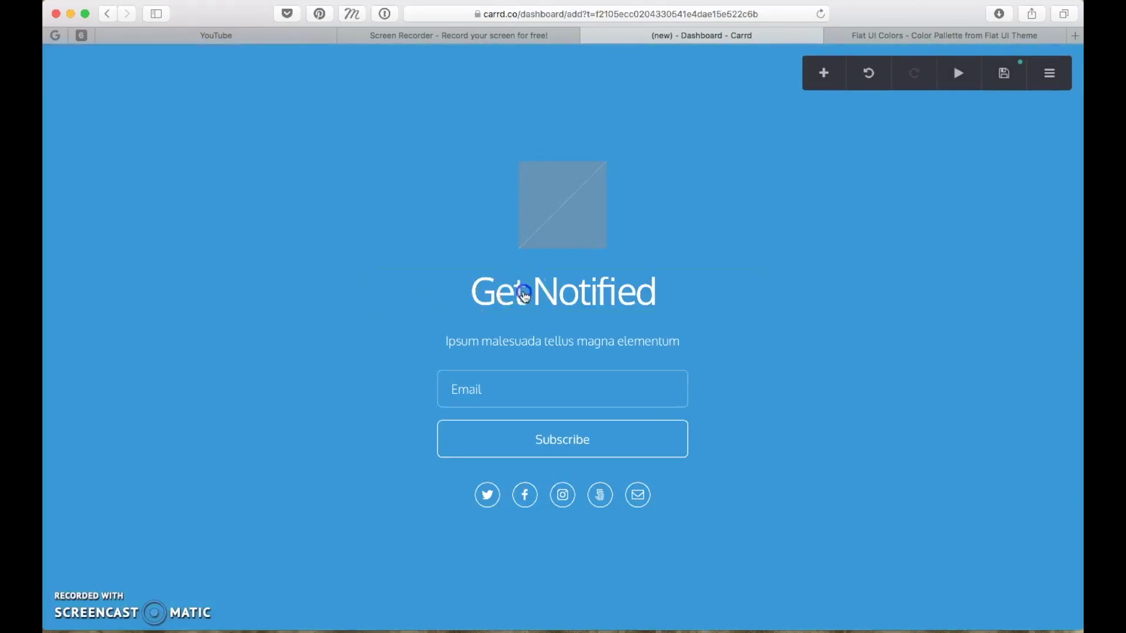
left_click(548, 290)
- Set the 'Cut and Paste' heading font to Source Sans Pro
left_click(196, 137)
left_click(132, 228)
left_click(158, 490)
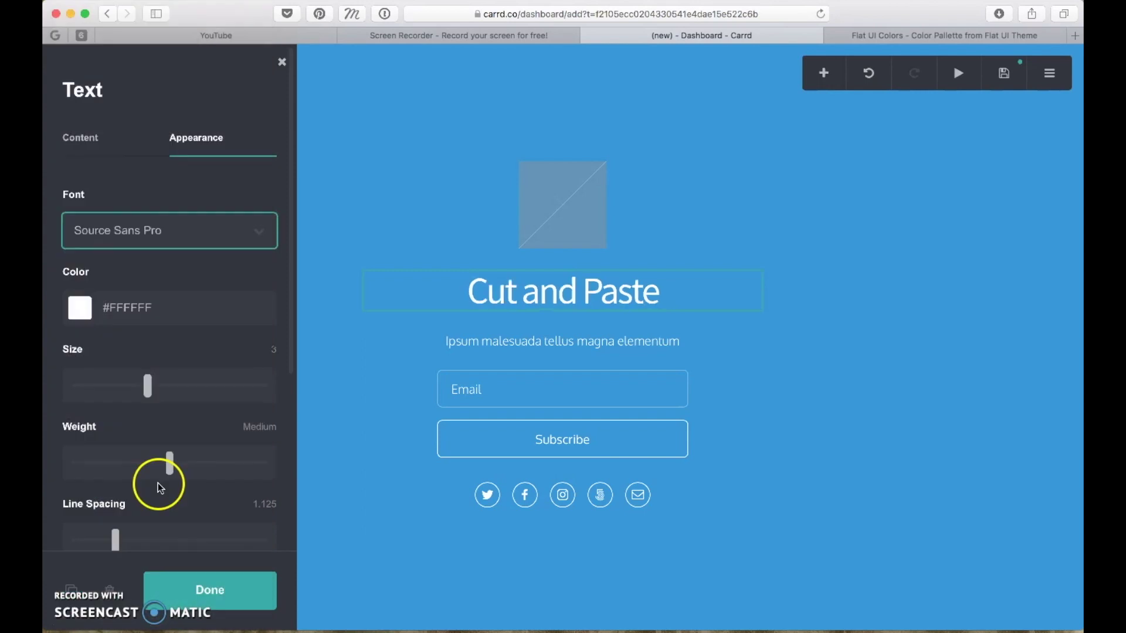
left_click(214, 590)
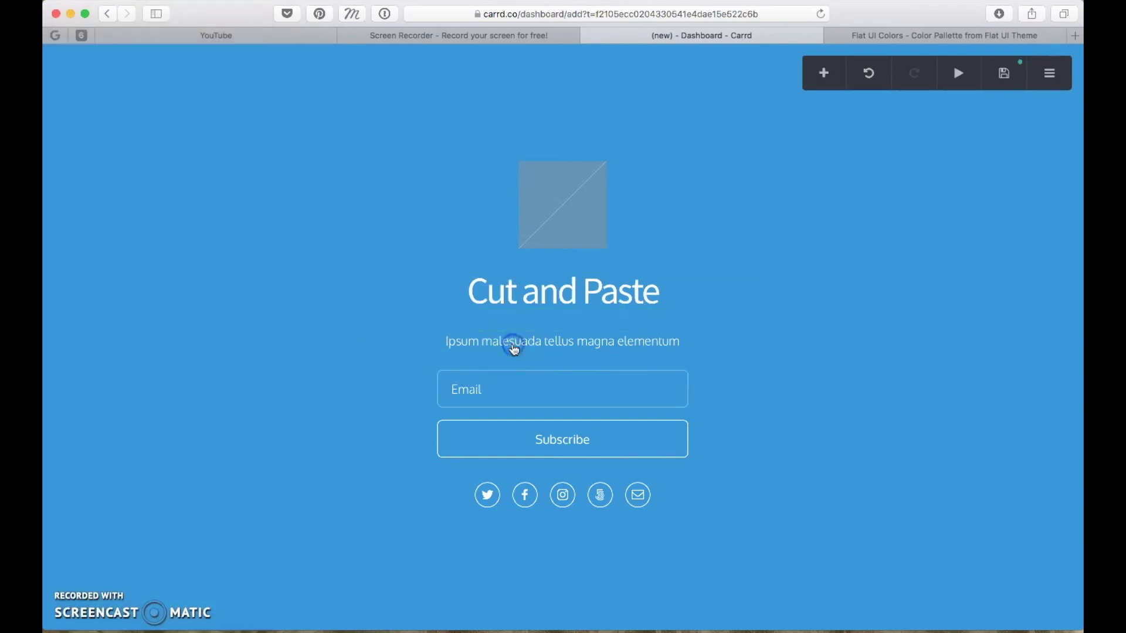
- Rewrite the subtitle to invite readers to join the mailing list for CutandPaste testing news
left_click(515, 344)
type("We're building something cool and we'd love to keep you in the loop.")
key("Return")
key("Return")
type("Please enter")
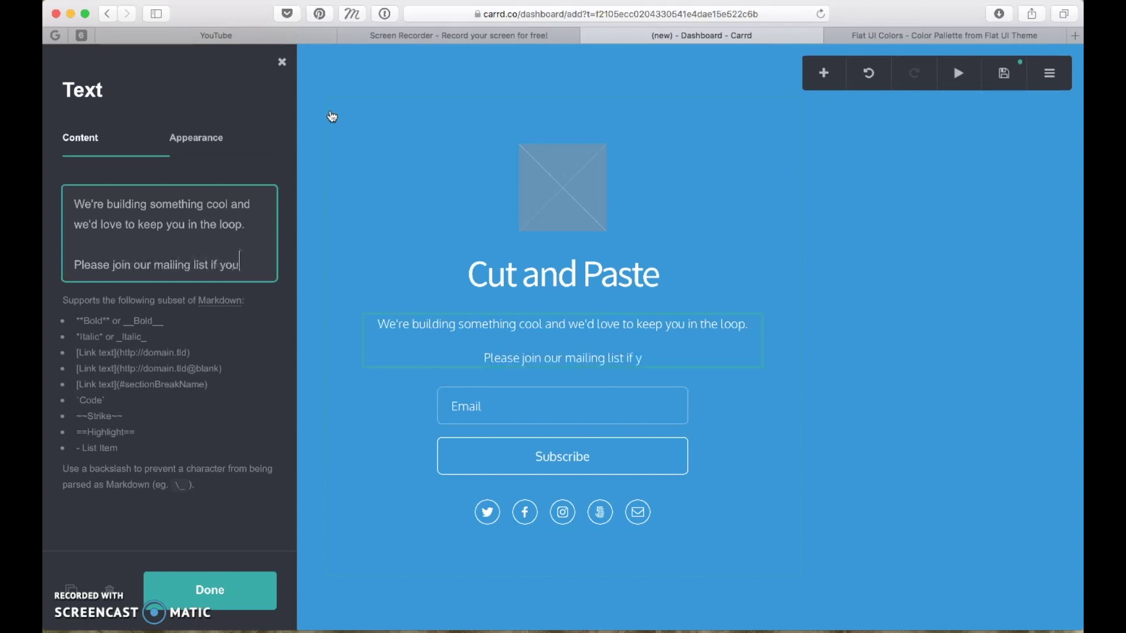
key("super+BackSpace")
type("If you join our mailing list, we'll send you")
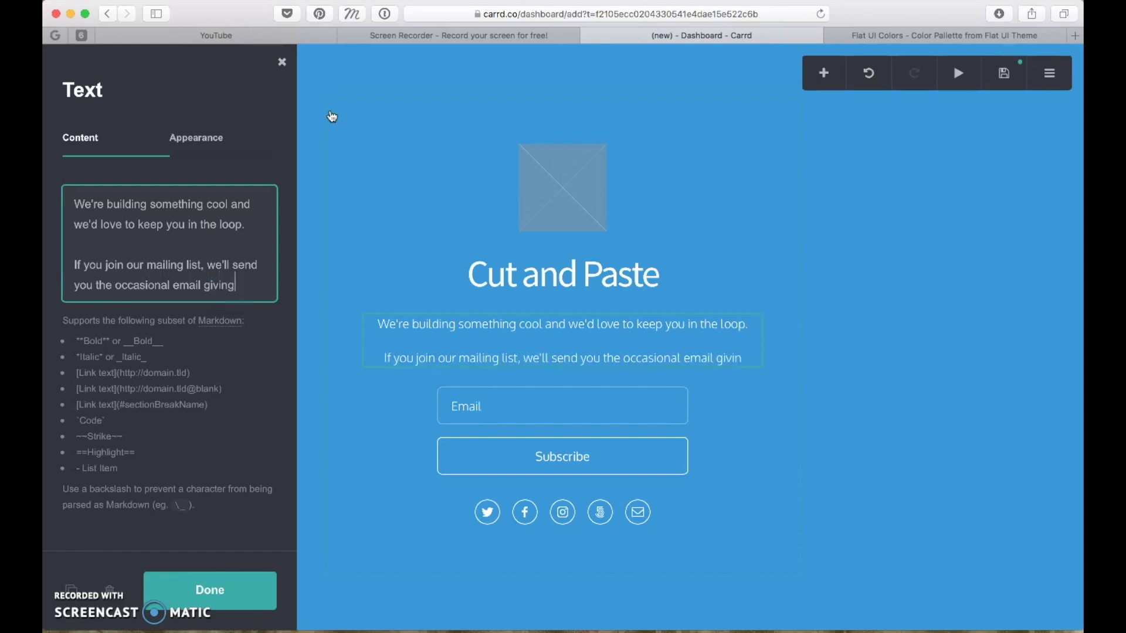
type(" the occasional email about what we're up")
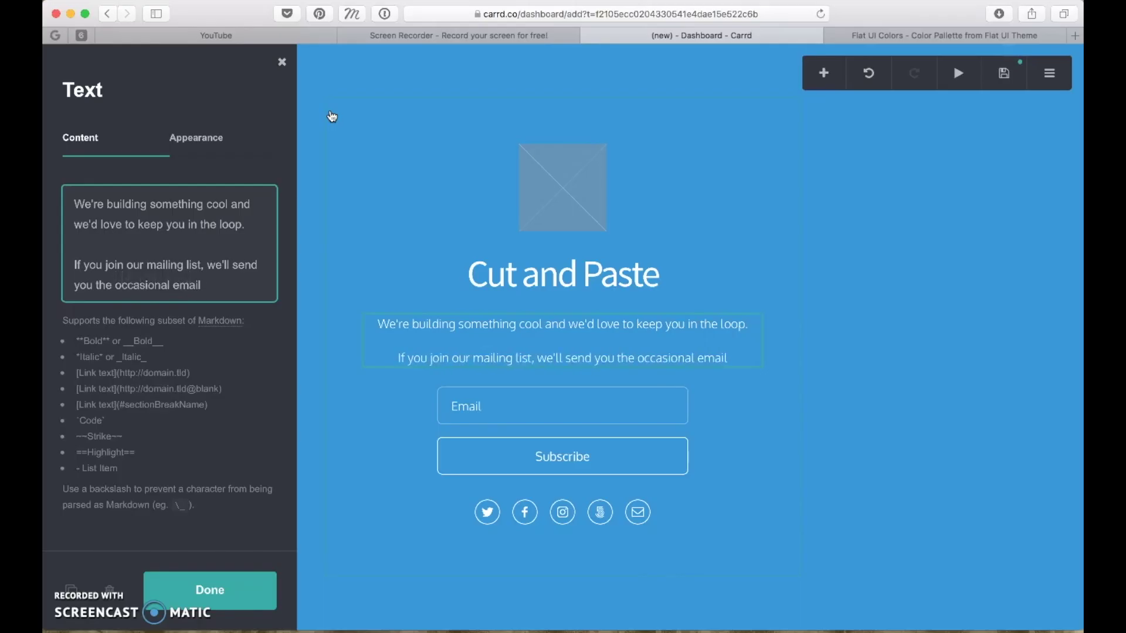
type("we're up to, and we'll let you know when")
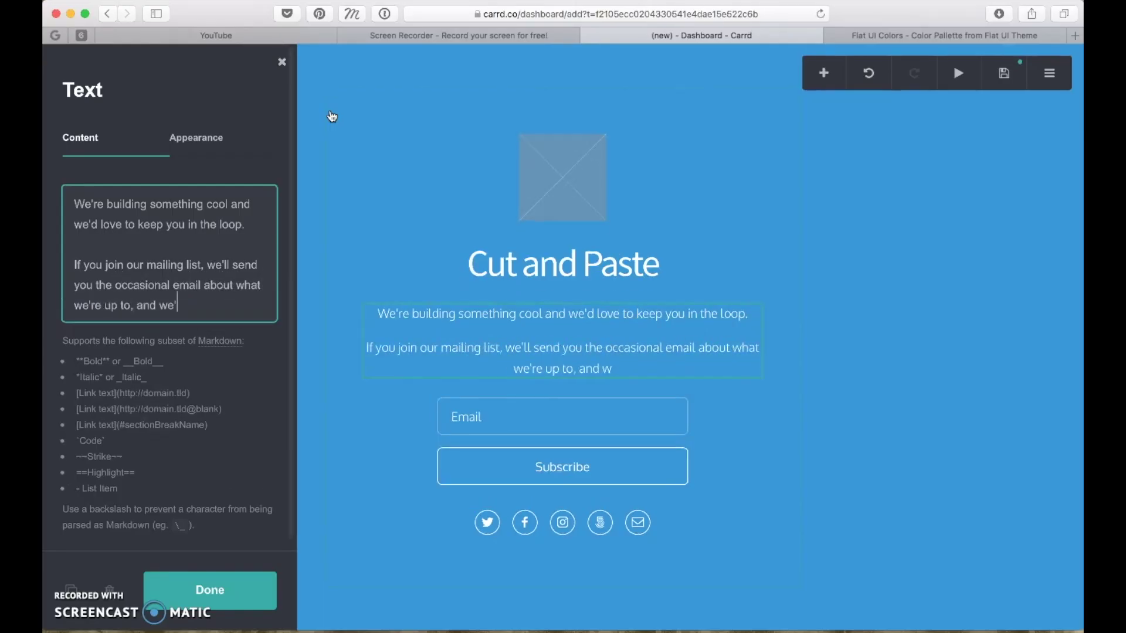
type(" CutandPaste is ready for testing.")
- Style the paragraph in Source Sans Pro at size 1.125, keeping it centre-aligned
left_click(196, 137)
left_click(170, 230)
left_click(137, 463)
mouse_move(138, 463)
left_mouse_down()
mouse_move(199, 462)
mouse_move(150, 462)
left_mouse_up()
left_click(93, 386)
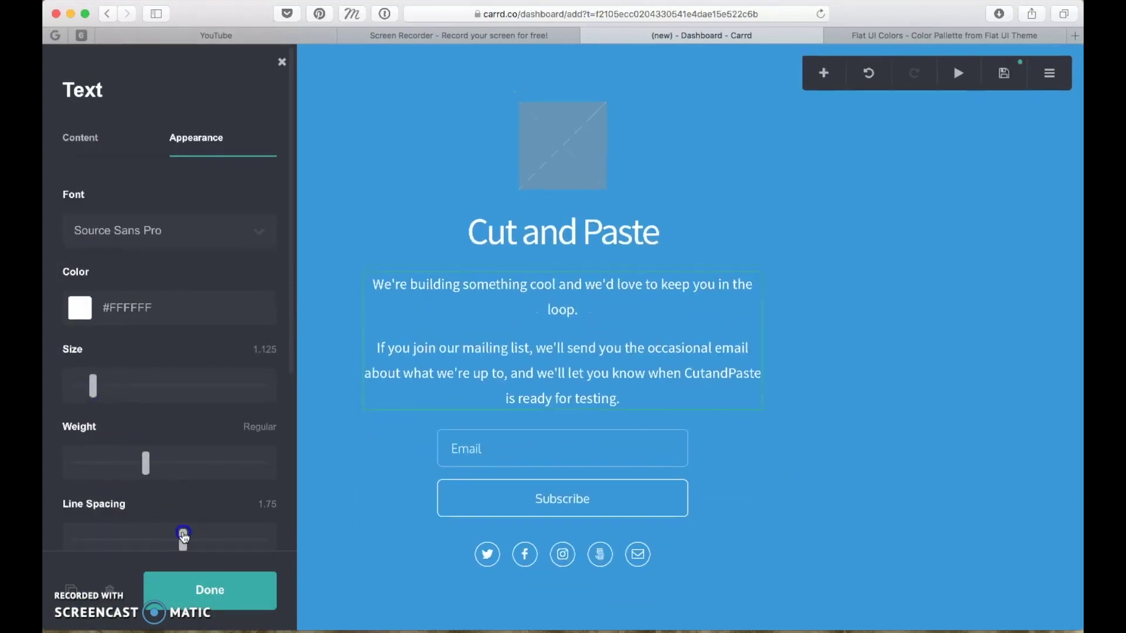
scroll(153, 499, "down", 5)
left_click(136, 508)
left_click(121, 527)
left_click(122, 526)
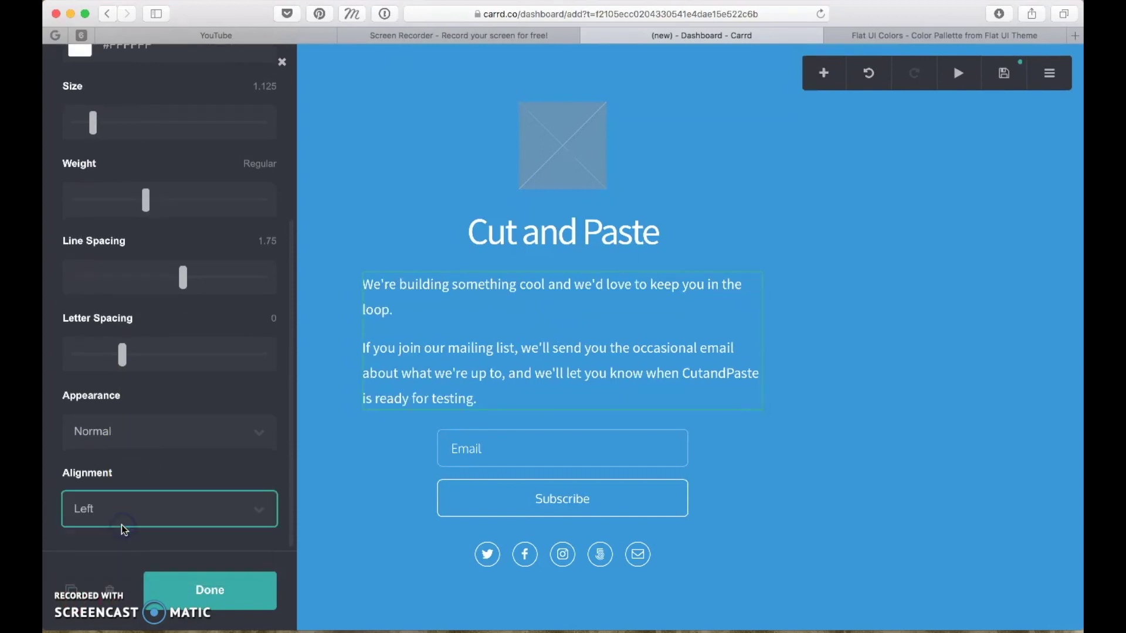
left_click(121, 525)
- Widen the signup form to width 30 in its Appearance settings
left_click(465, 430)
scroll(166, 385, "down", 7)
scroll(166, 384, "up", 7)
left_click(196, 137)
left_click(73, 174)
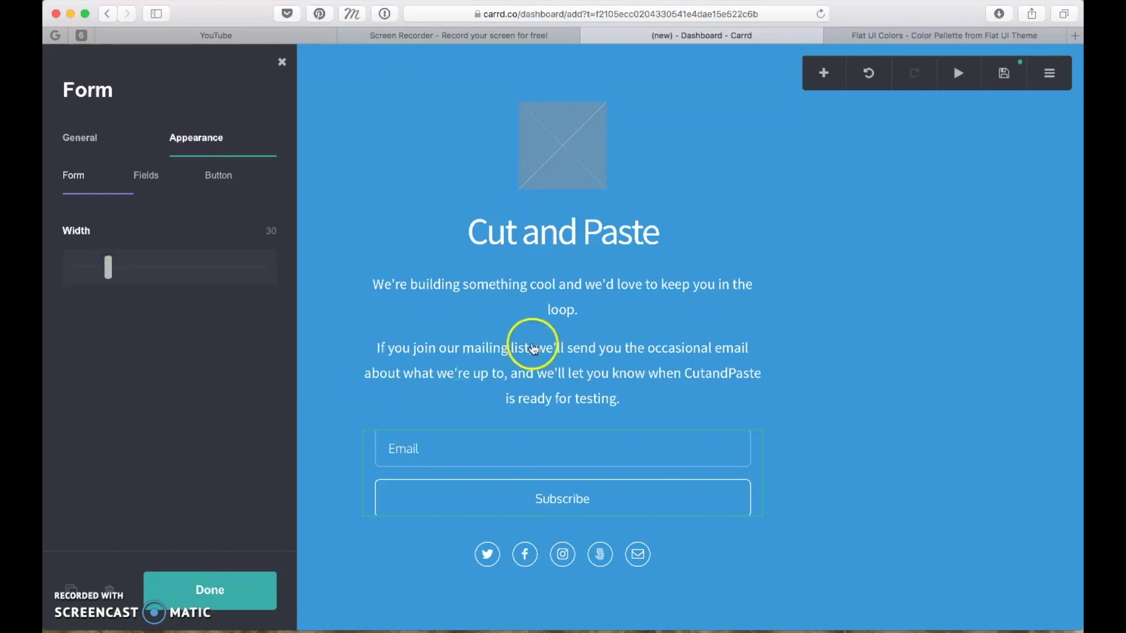
- Select the placeholder image above the 'Cut and Paste' title
left_click(551, 153)
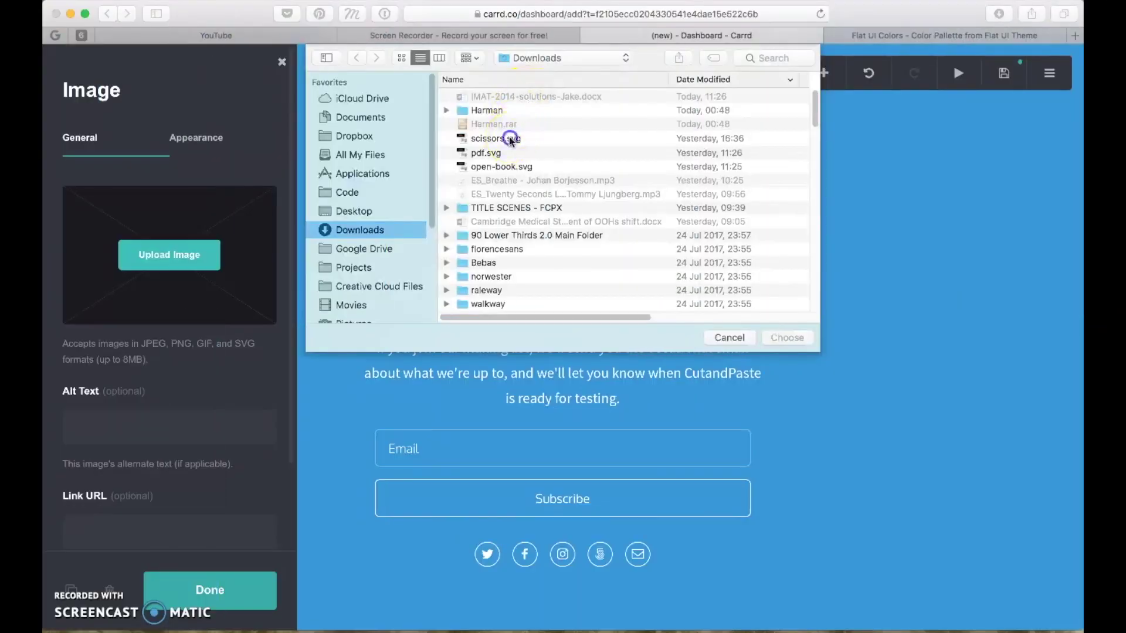
- Replace the placeholder image with the uploaded scissors icon
double_click(510, 143)
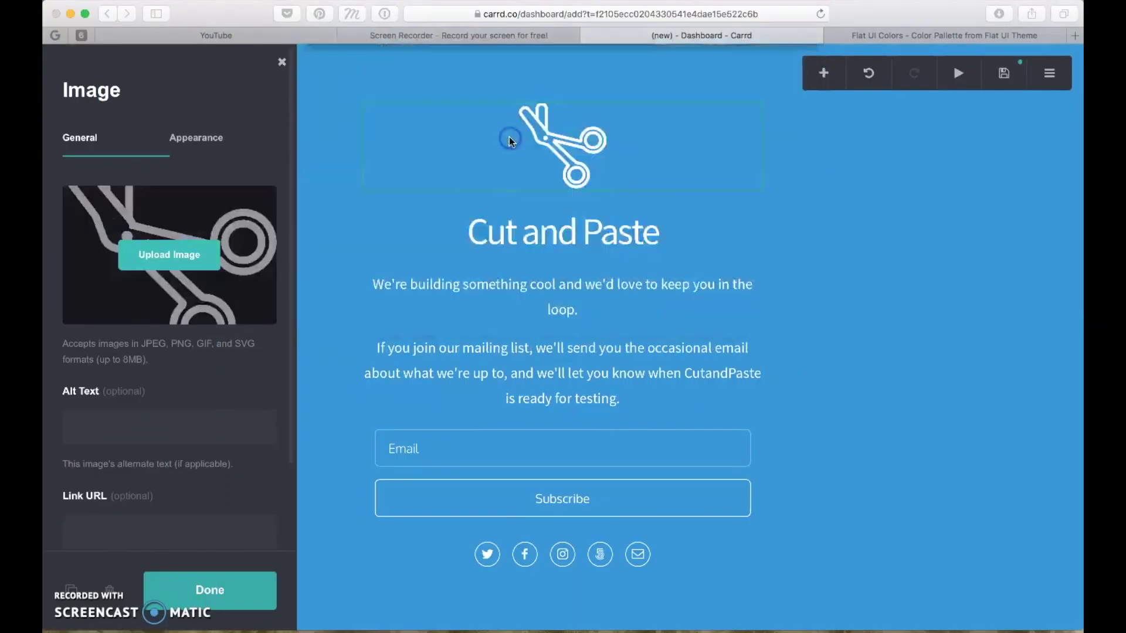
left_click(186, 577)
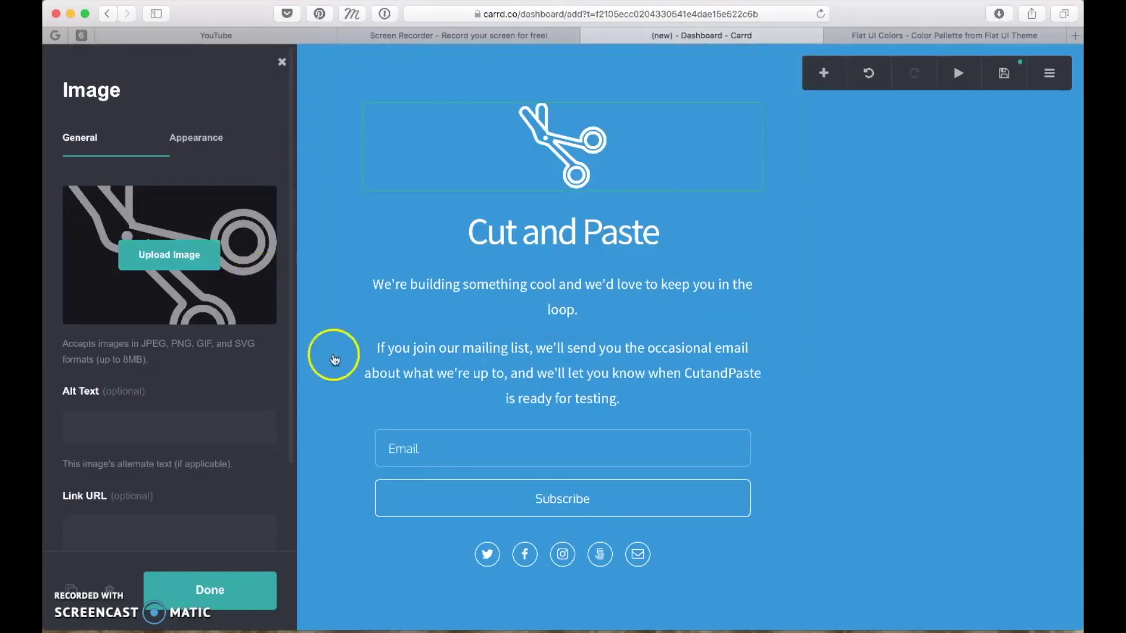
key("Escape")
- Reword the paragraph to 'If you're interested, please join our mailing list and…'
left_click(565, 371)
left_click(80, 137)
left_click_drag(75, 265, 205, 265)
type("Please join our mailing list -")
left_click_drag(250, 305, 227, 259)
key("BackSpace")
type("If you're interested, please join our mailing list and")
left_click(234, 585)
- Publish with a surgical-logbook title and description to cutandpaste.carrd.co, then view it
left_click(1004, 73)
left_click(195, 240)
type("C")
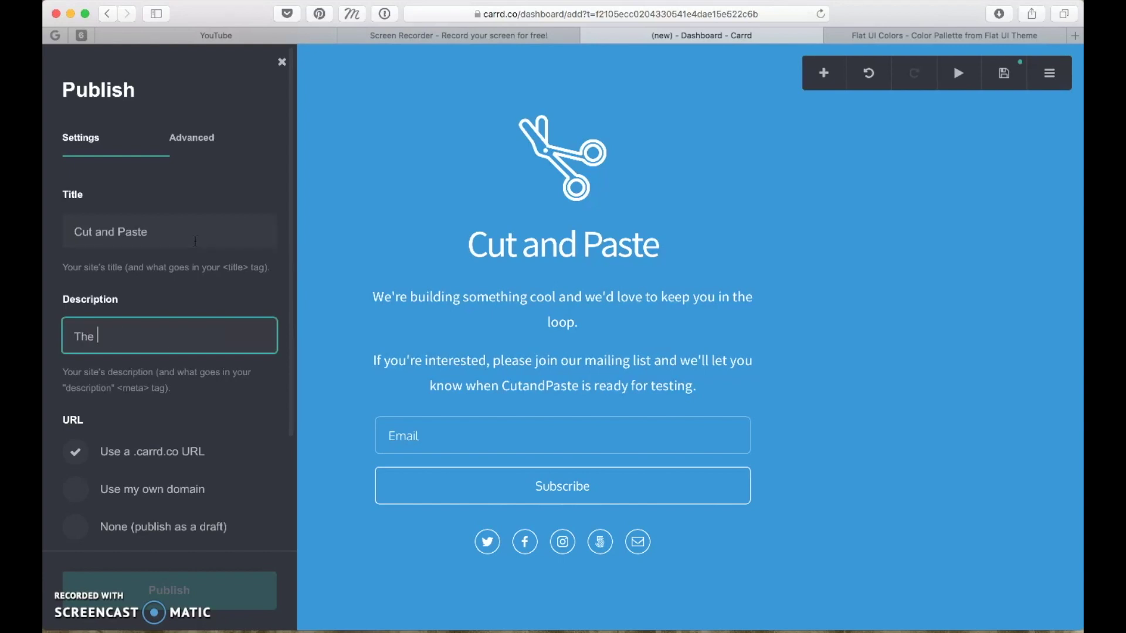
type("simple surgical logbook for medical students.")
left_click(153, 417)
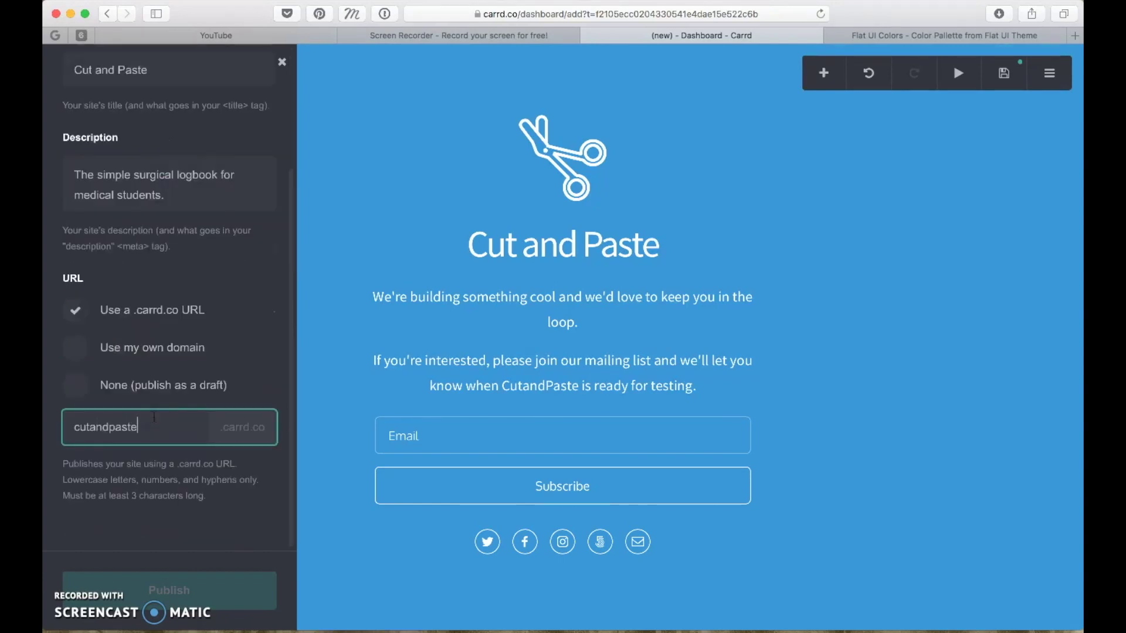
type("cutandpaste")
left_click(155, 441)
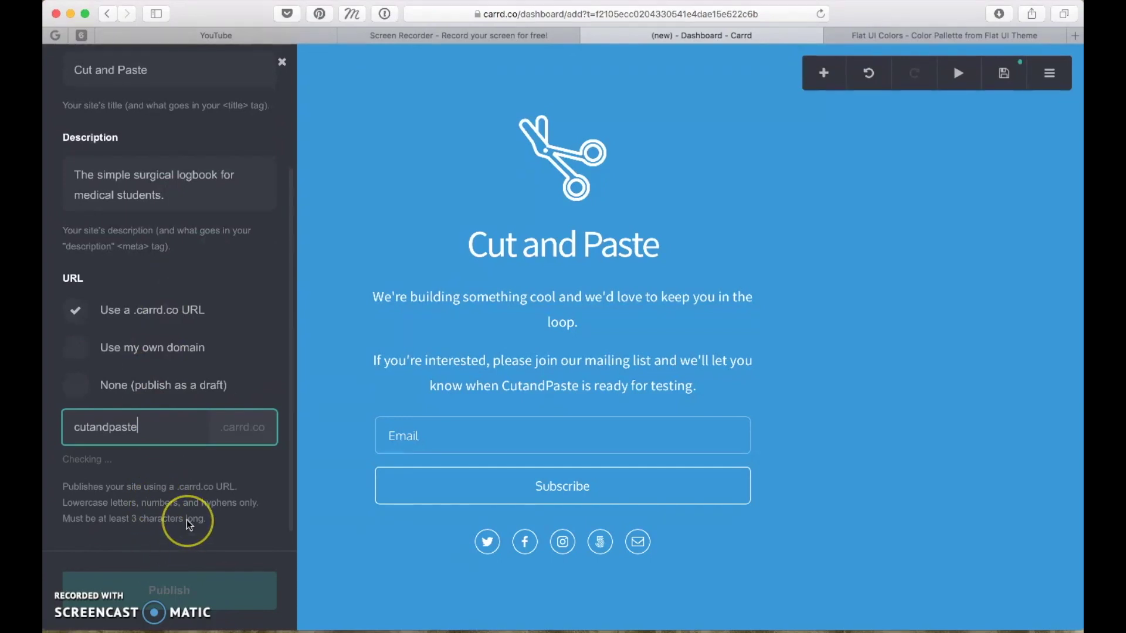
left_click(192, 590)
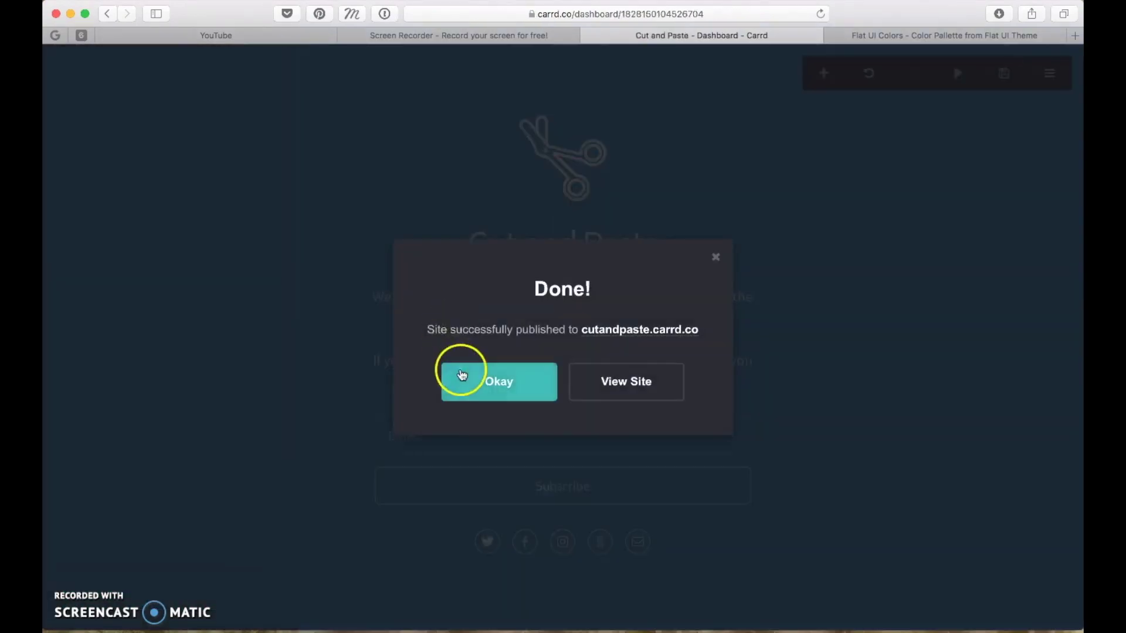
left_click(640, 387)
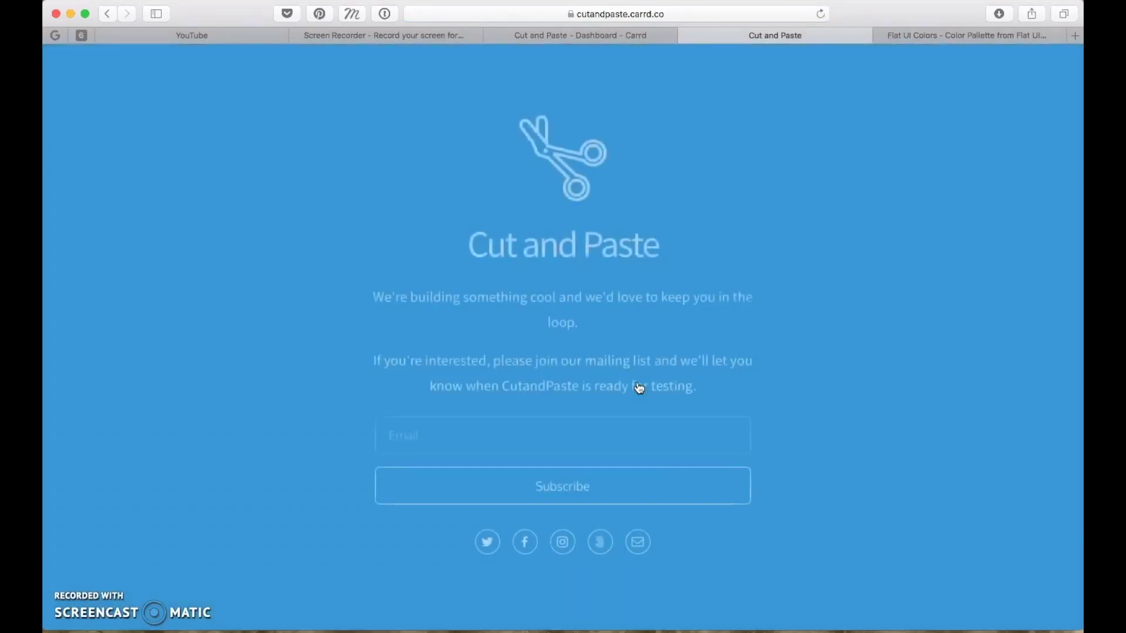
- Test the live page's email field, then back in the editor select the signup form
left_click(624, 397)
left_click(599, 375)
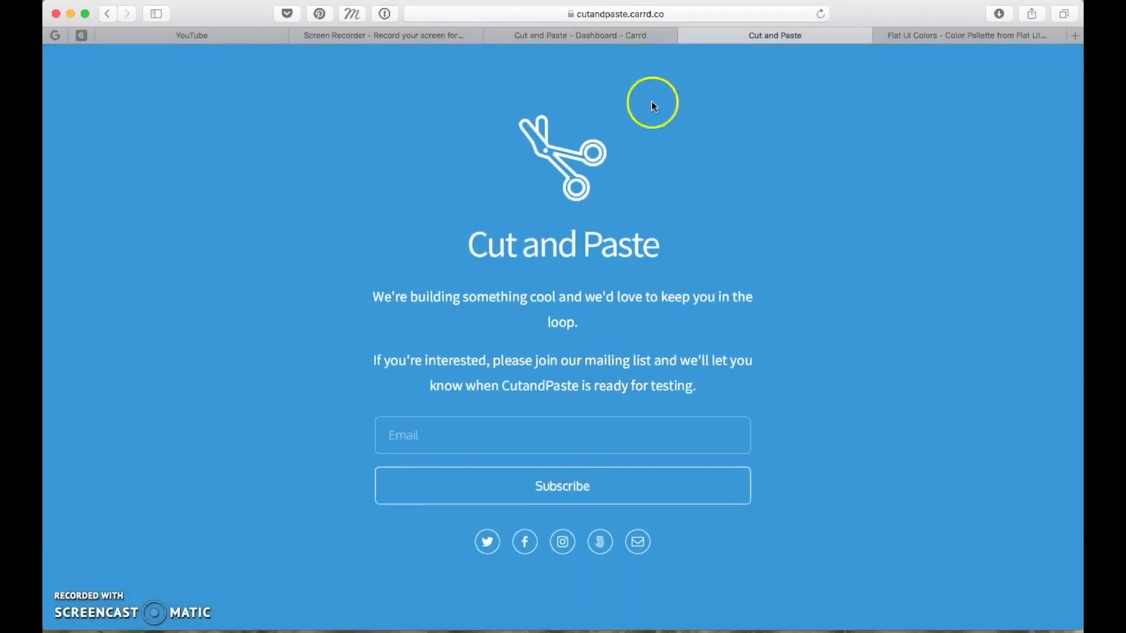
left_click(627, 36)
left_click(516, 375)
left_click(523, 435)
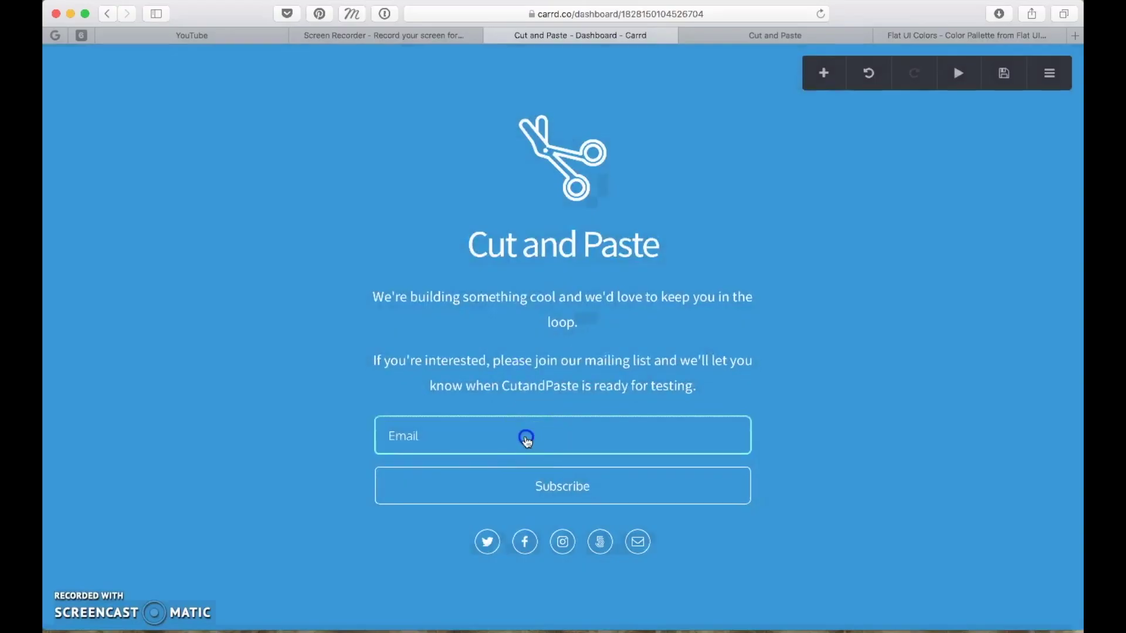
- Set the signup form text size to 1.125 and begin the cutandpaste.ac custom domain setup
left_click(526, 440)
scroll(121, 266, "down", 5)
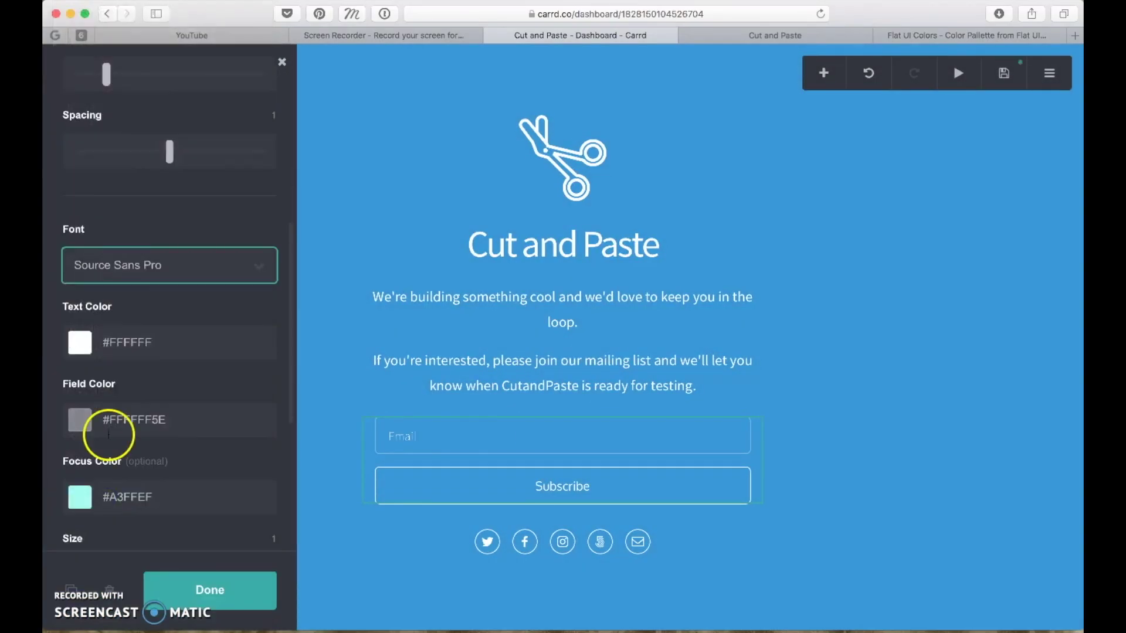
scroll(118, 293, "down", 5)
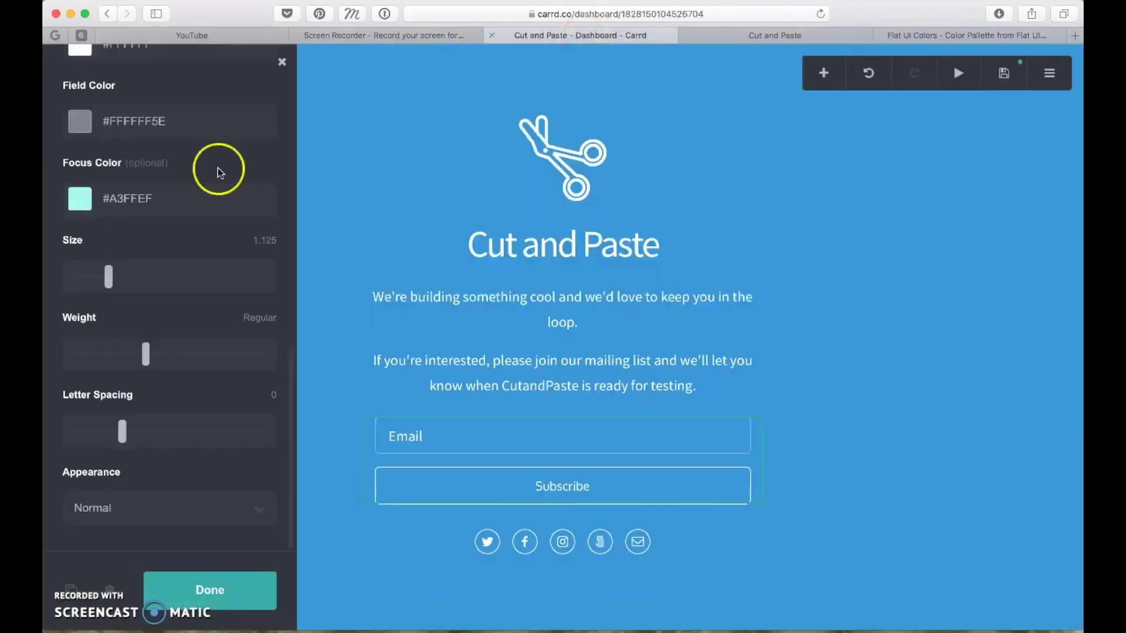
left_click(821, 37)
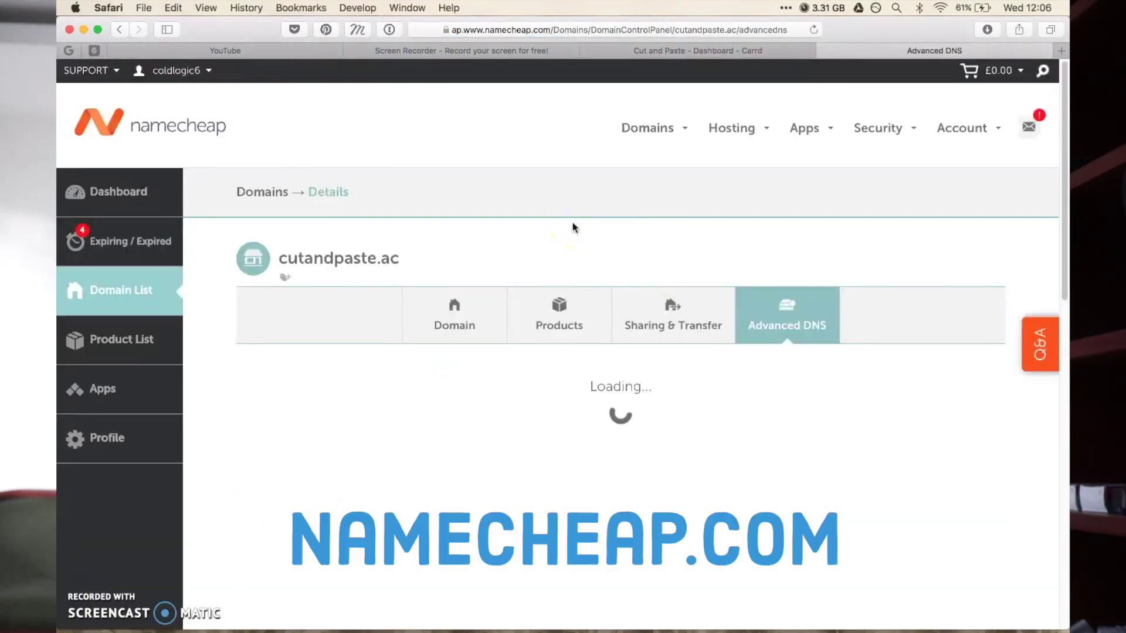
- Add an @ A record to 108.168.244.212 and start a www CNAME to cutandpaste.ac
right_click(573, 227)
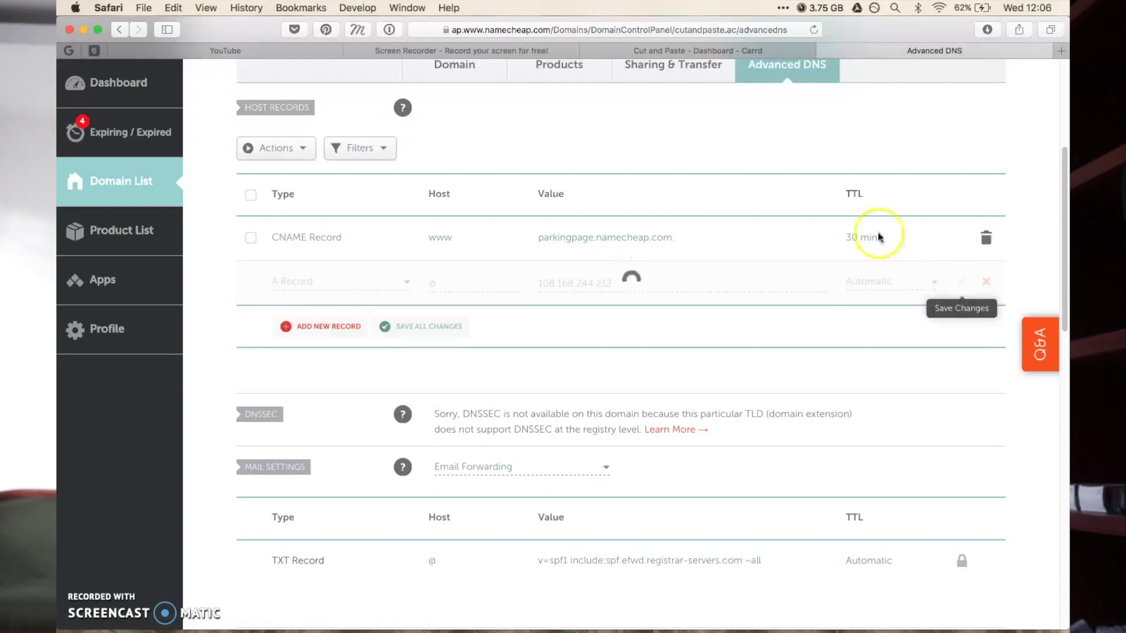
key("ctrl+shift+Tab")
key("ctrl+Tab")
key("ctrl+shift+Tab")
key("ctrl+Tab")
left_click(308, 320)
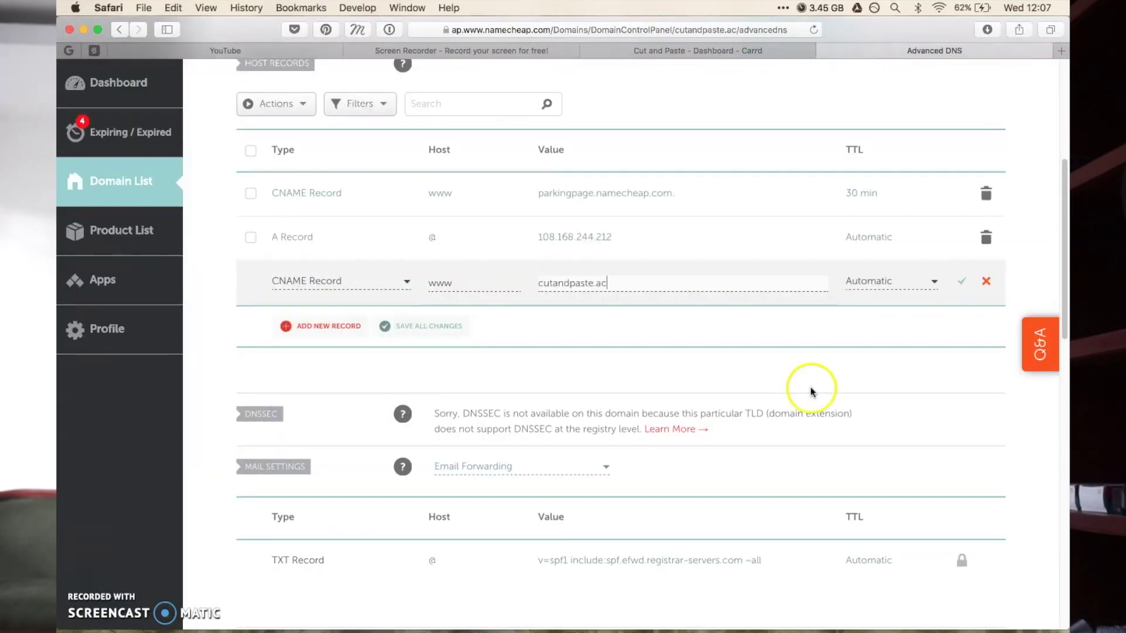